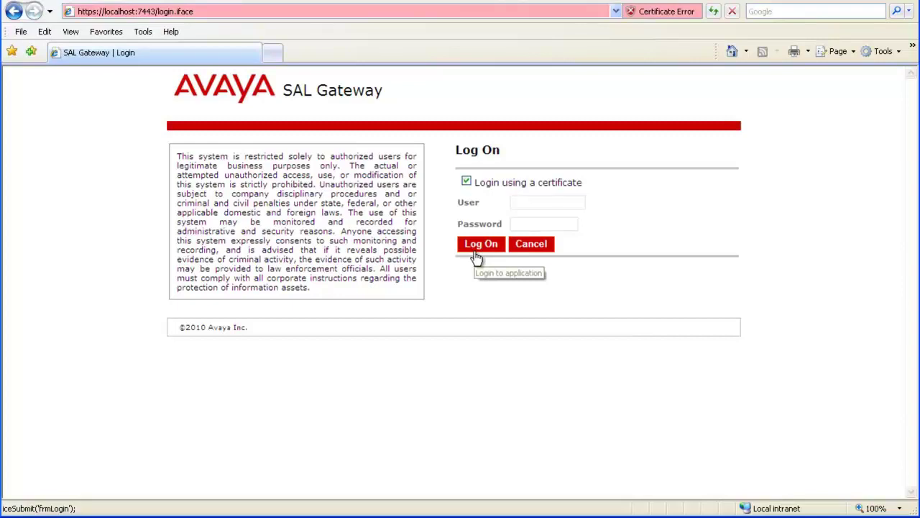
Log on to the SAL Gateway and view the Managed Element list, showing only the gateway.
click(477, 255)
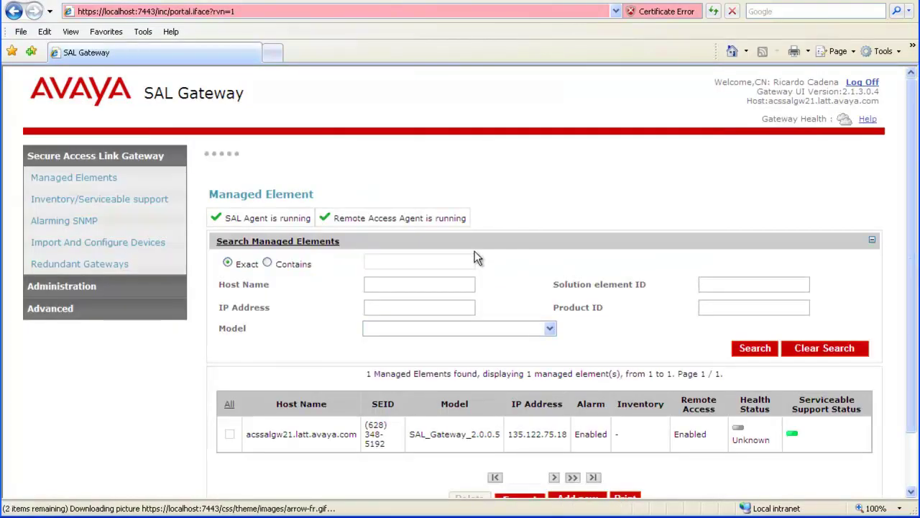
scroll(493, 254, down, 1)
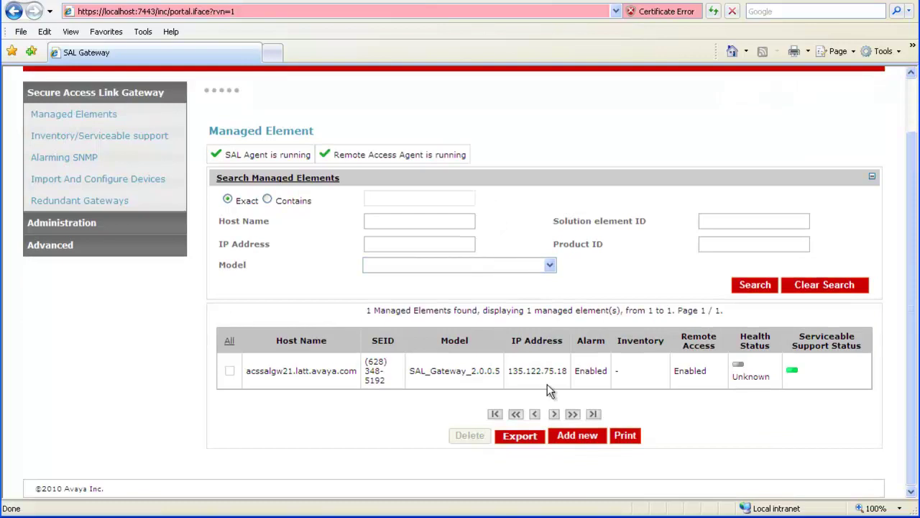
Add a new managed element with host name ASBCE01EMS and IP address 10.130.75.14.
click(572, 435)
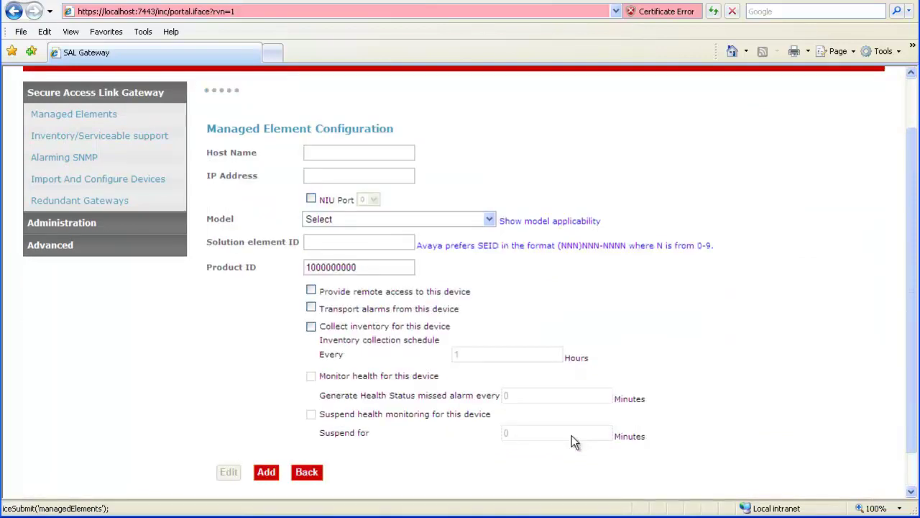
click(397, 151)
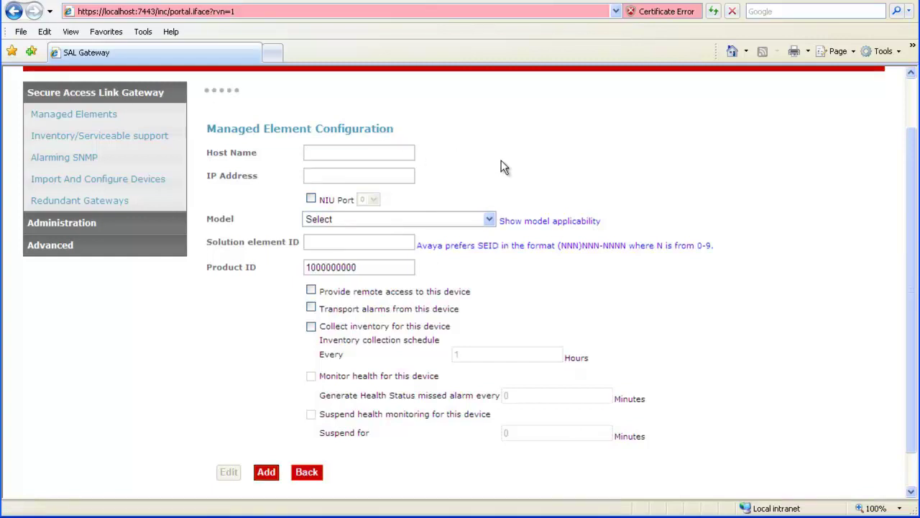
text(ASBCE)
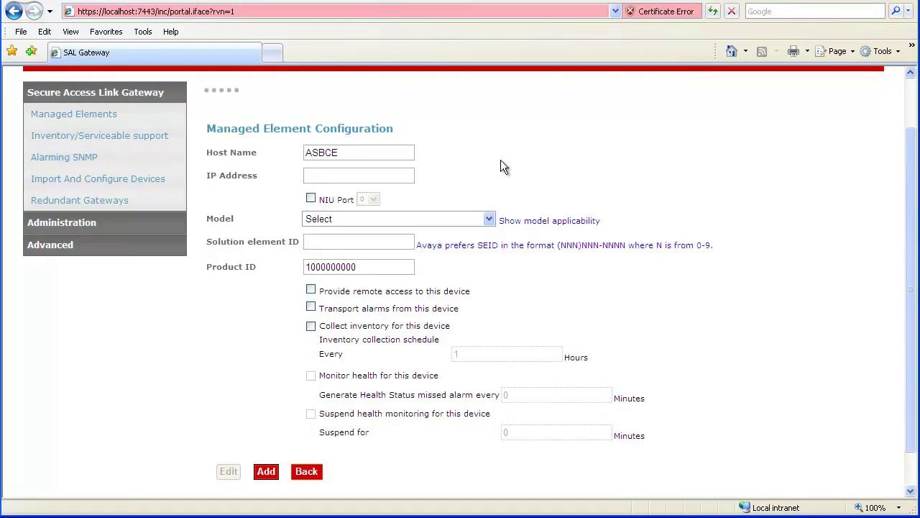
text(01)
text(EMS)
key(Tab)
text(10.130.75.14)
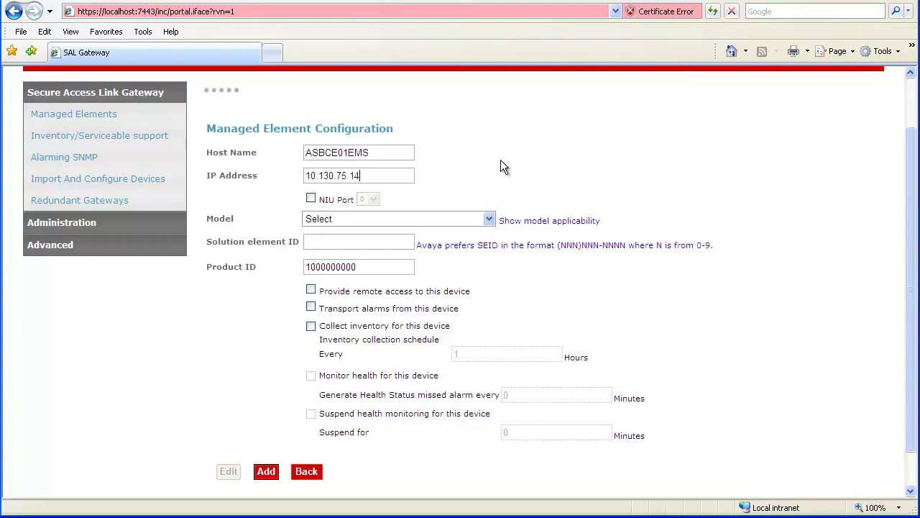
Choose Session_Border_Controller_2.0.0.2 as the model for ASBCE01EMS.
click(490, 219)
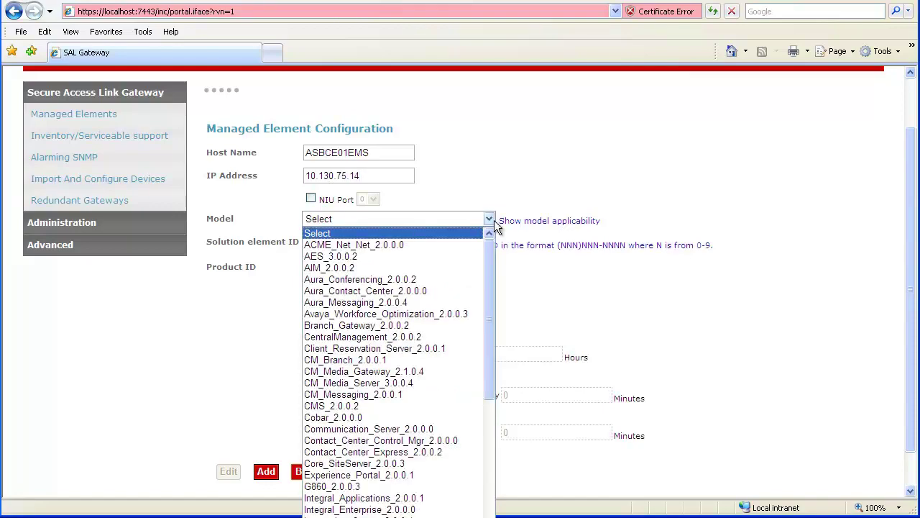
drag(489, 267, 468, 444)
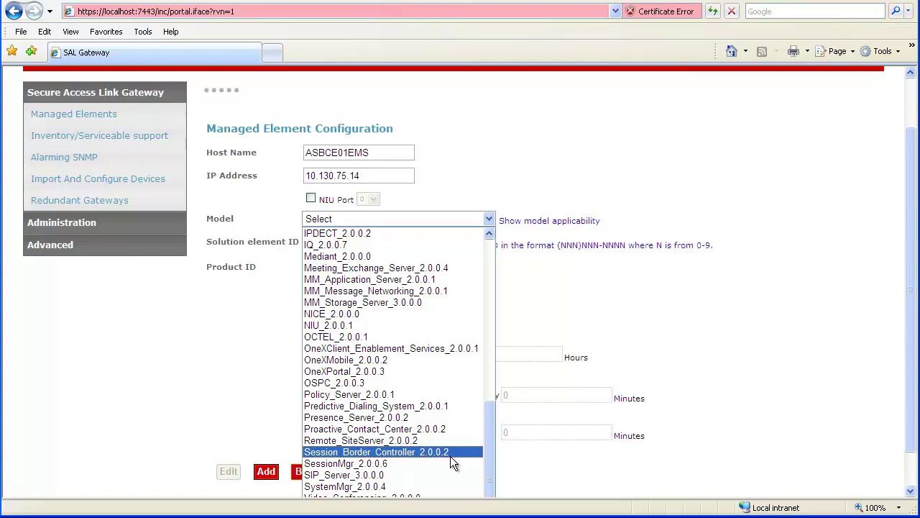
click(450, 455)
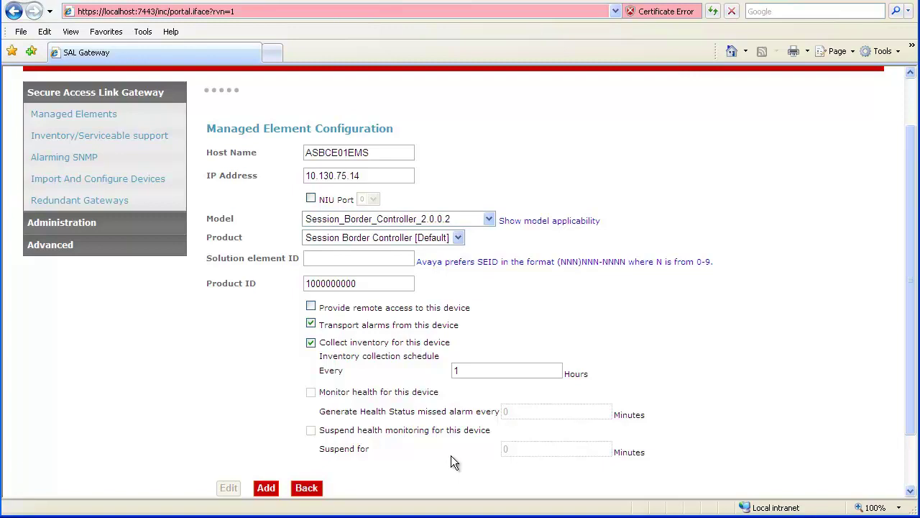
Enter the solution element ID, enable remote access, disable alarm transport, and add ASBCE01EMS.
click(385, 257)
key(Tab)
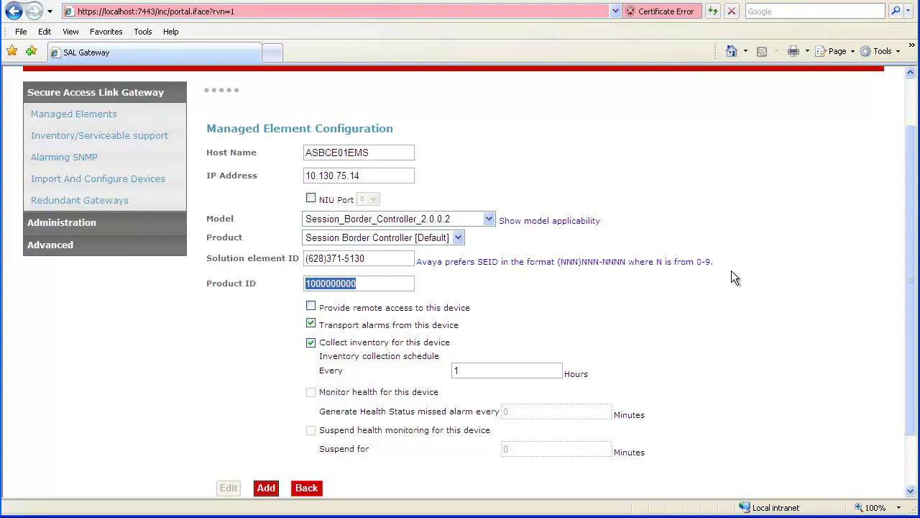
click(311, 307)
click(311, 325)
click(266, 489)
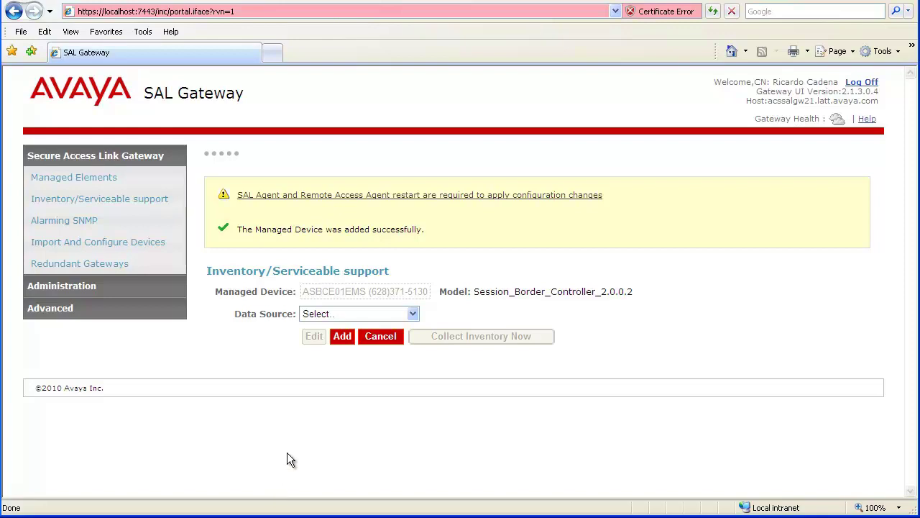
Cancel inventory setup and scroll to the Managed Element table listing ASBCE01EMS.
click(376, 337)
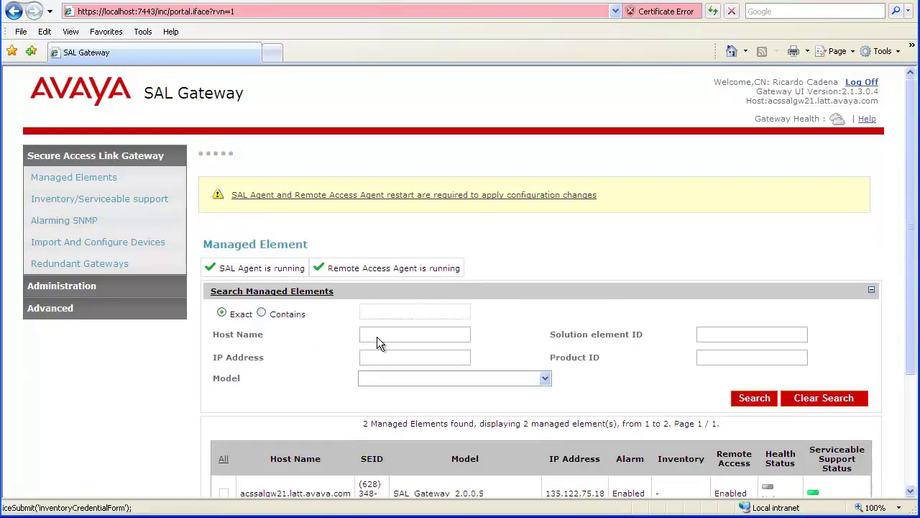
scroll(377, 336, down, 3)
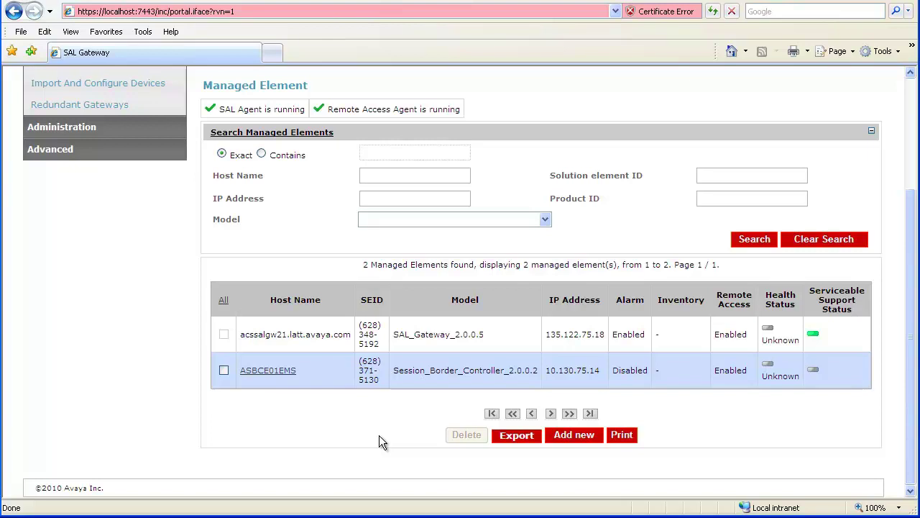
Add another element ASBCE01SBC at 10.130.75.14 with model Session_Border_Controller_2.0.0.2.
click(570, 437)
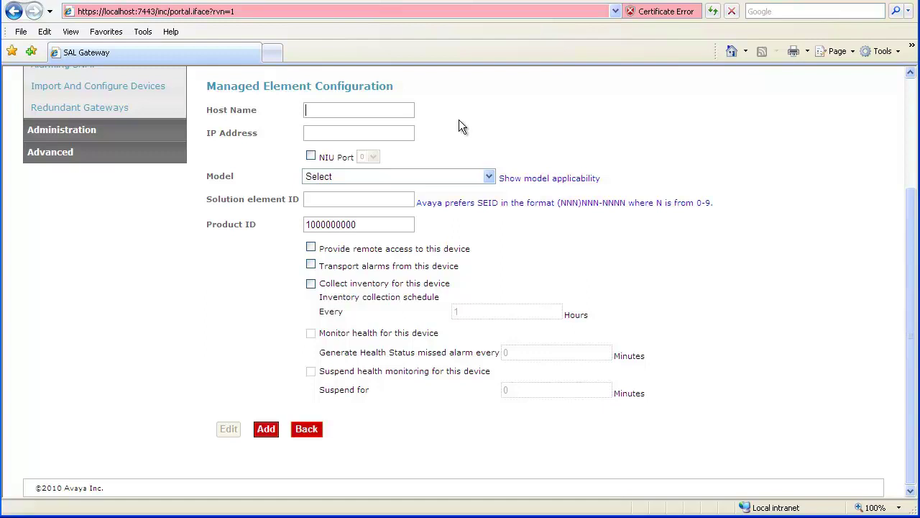
text(ASBCE)
text(01)
text(SBC)
key(Tab)
text(10.130.75.14)
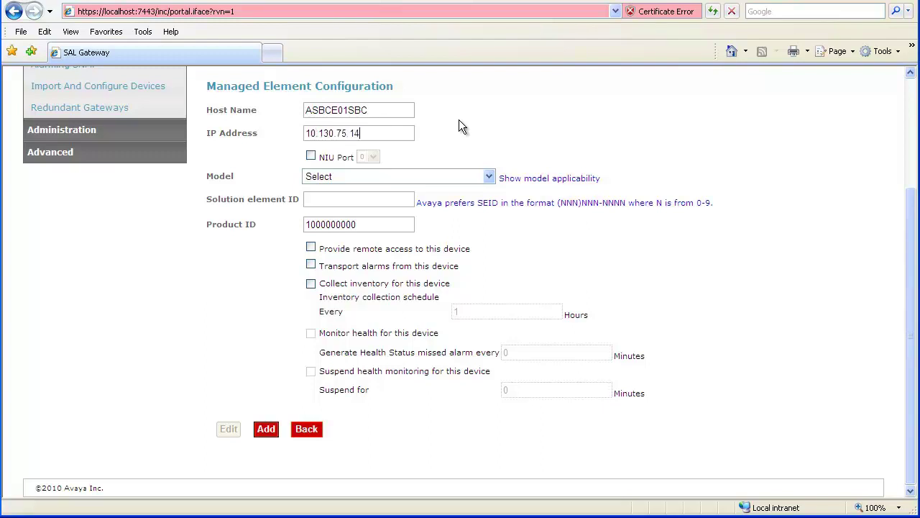
click(489, 176)
scroll(492, 219, down, 10)
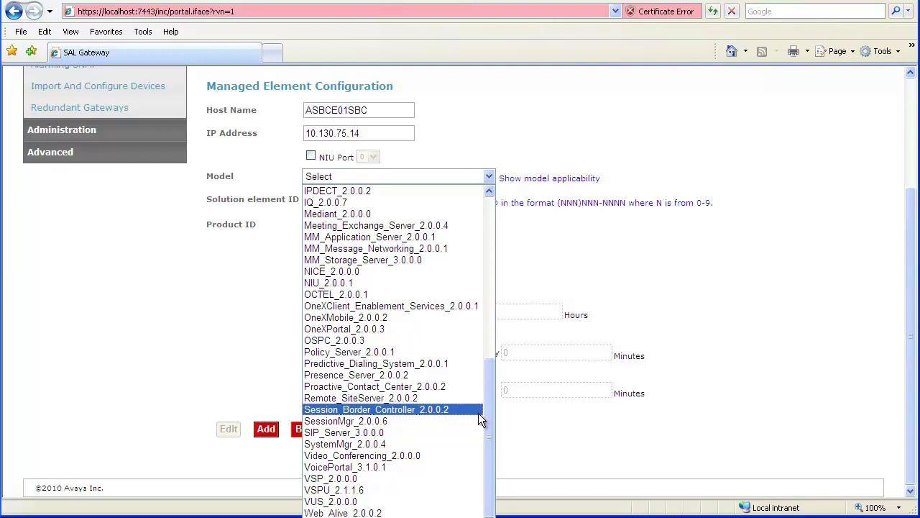
click(478, 412)
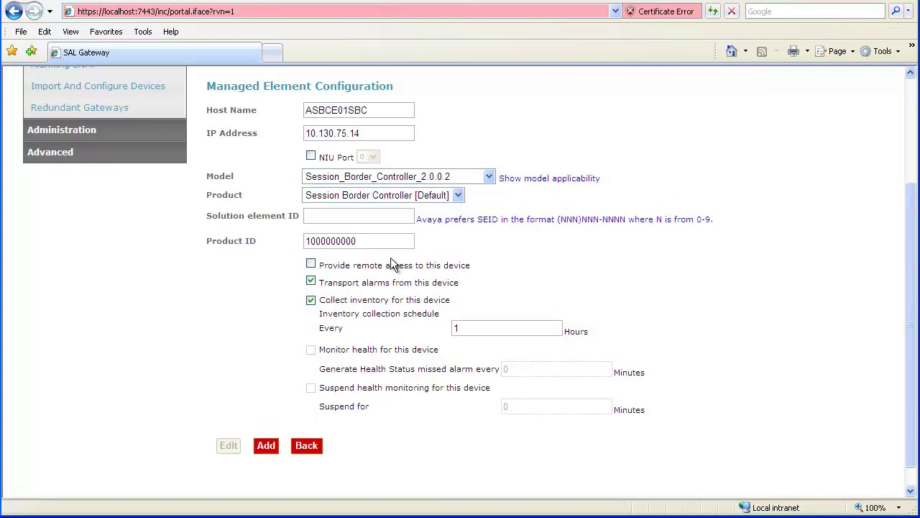
Enter the solution element ID, enable remote access and disable alarm transport.
click(395, 217)
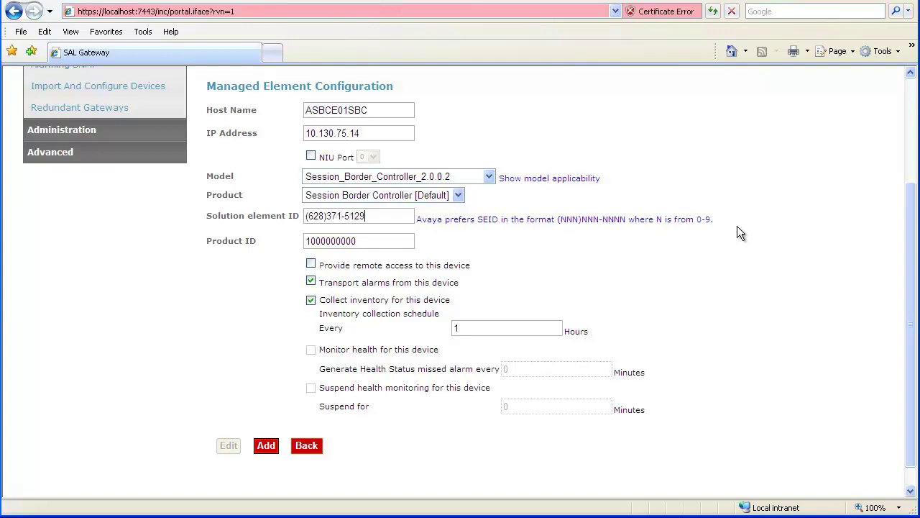
key(Tab)
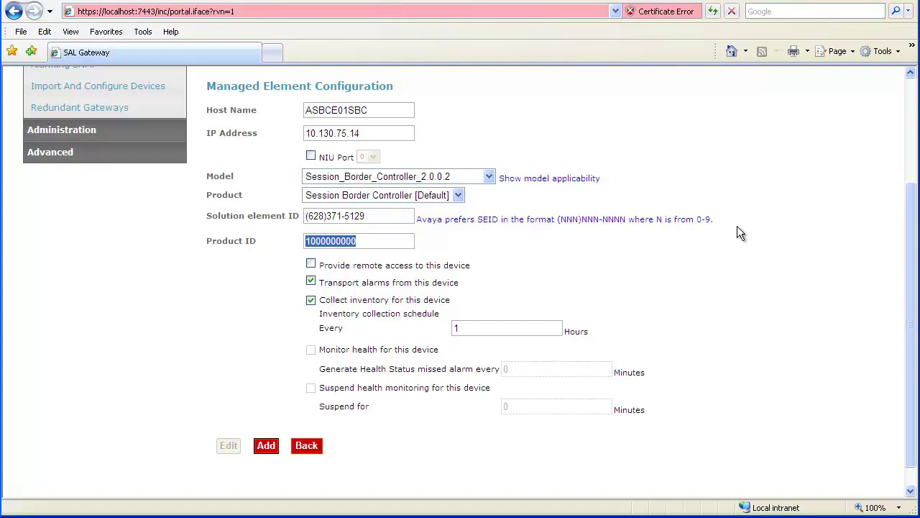
click(311, 264)
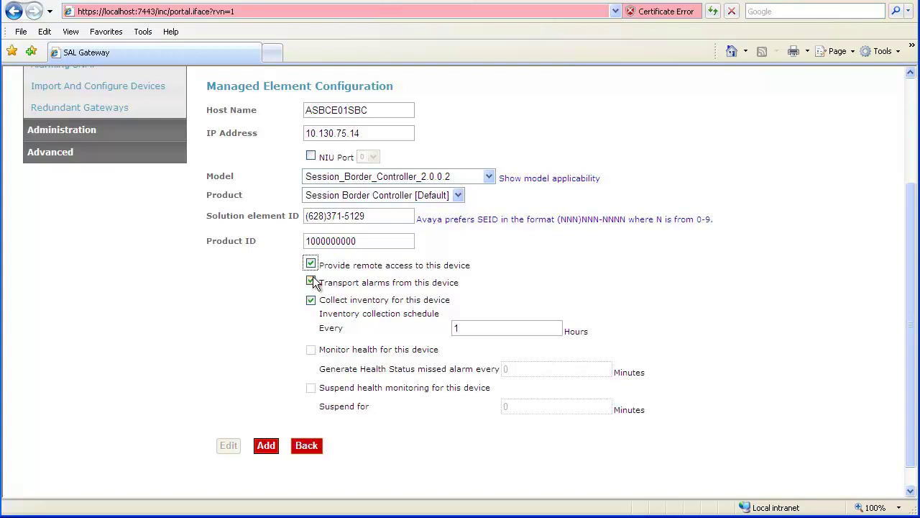
click(311, 281)
Add ASBCE01SBC, then skip inventory setup to return to the three-element list.
click(267, 446)
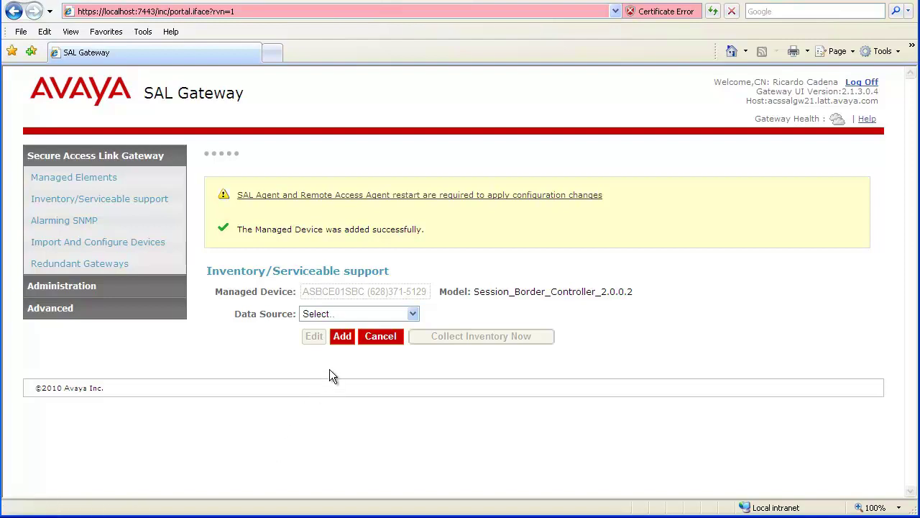
click(369, 337)
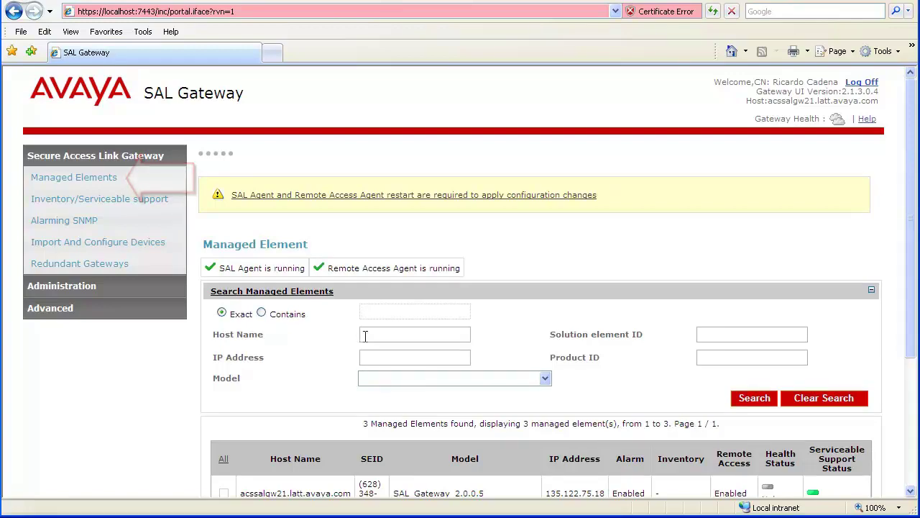
scroll(363, 338, down, 3)
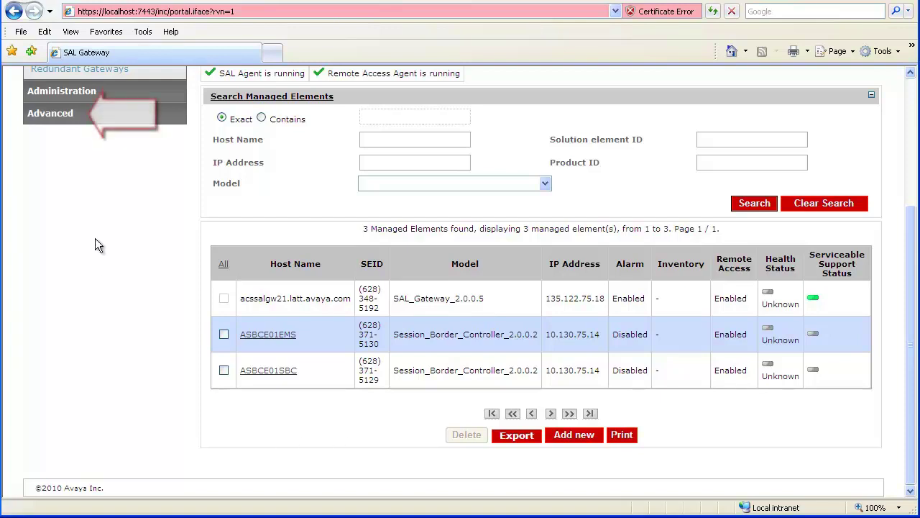
Open Model Distribution Preferences under the Advanced navigation section.
click(60, 118)
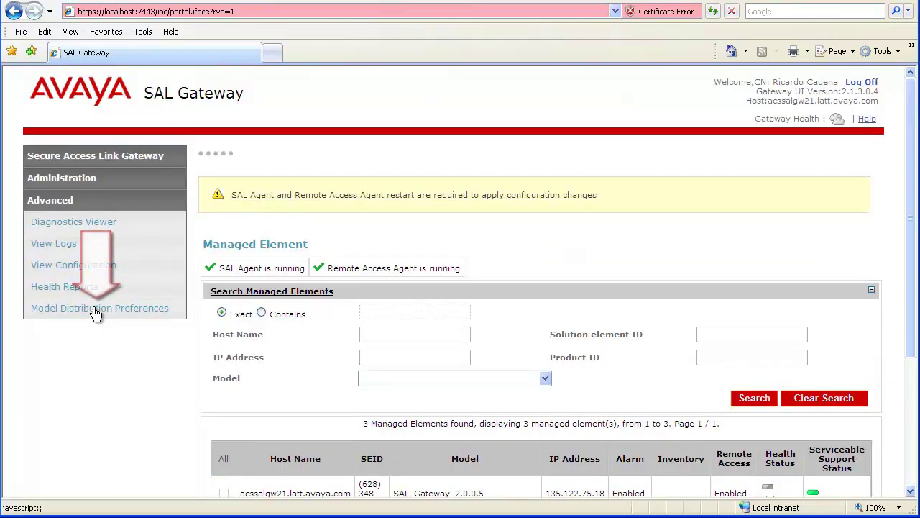
click(87, 314)
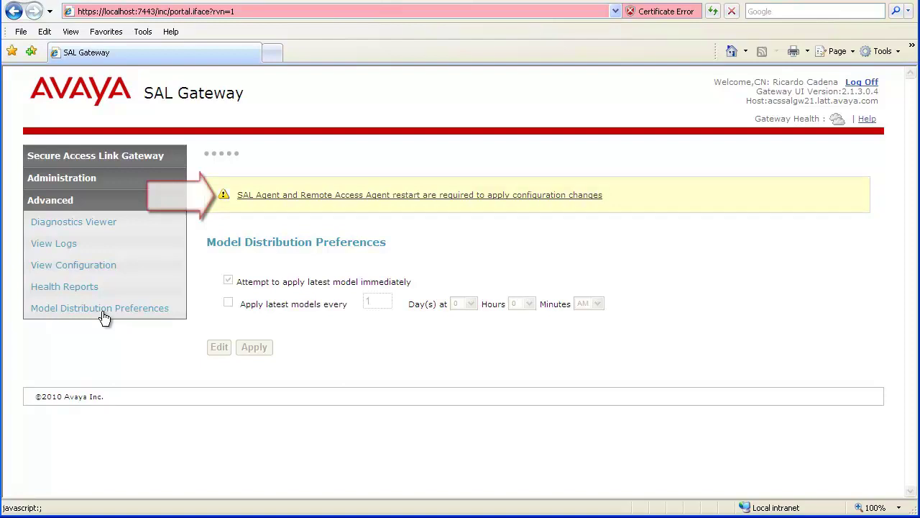
Apply the pending configuration changes and confirm restarting the SAL and Remote Access agents.
click(324, 198)
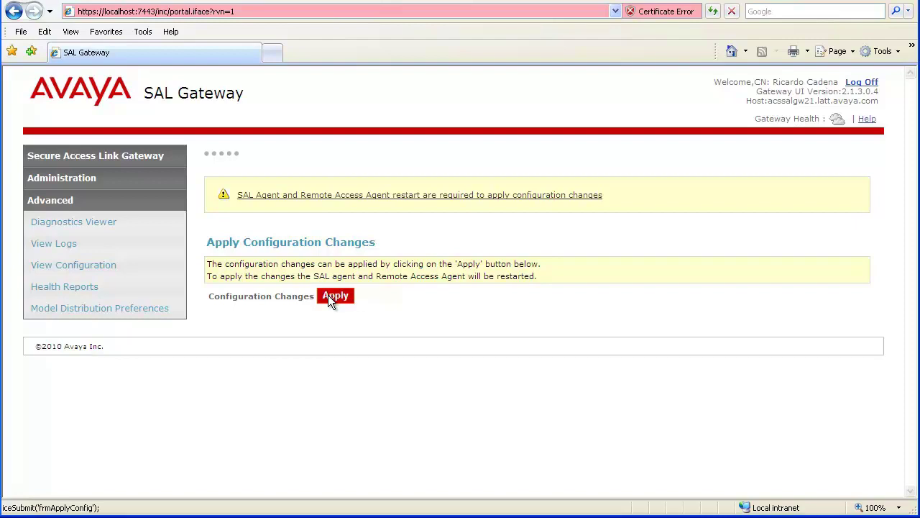
click(330, 299)
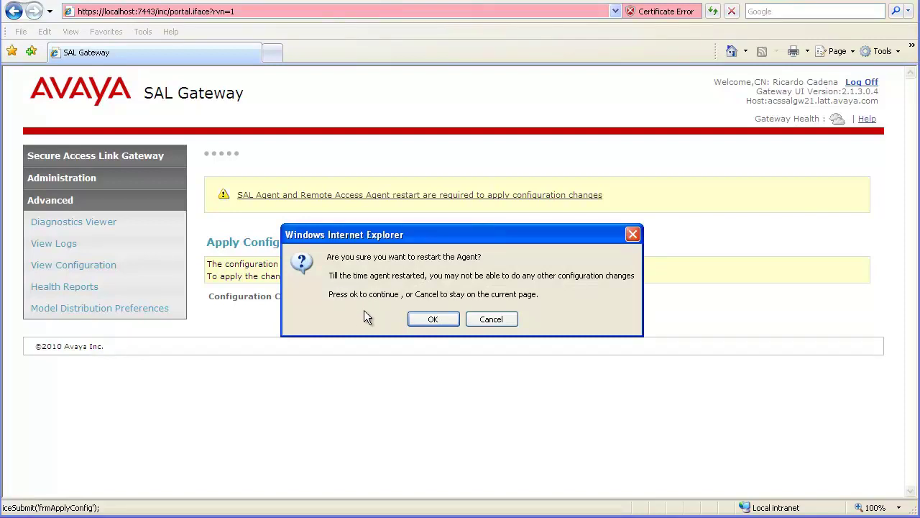
click(412, 322)
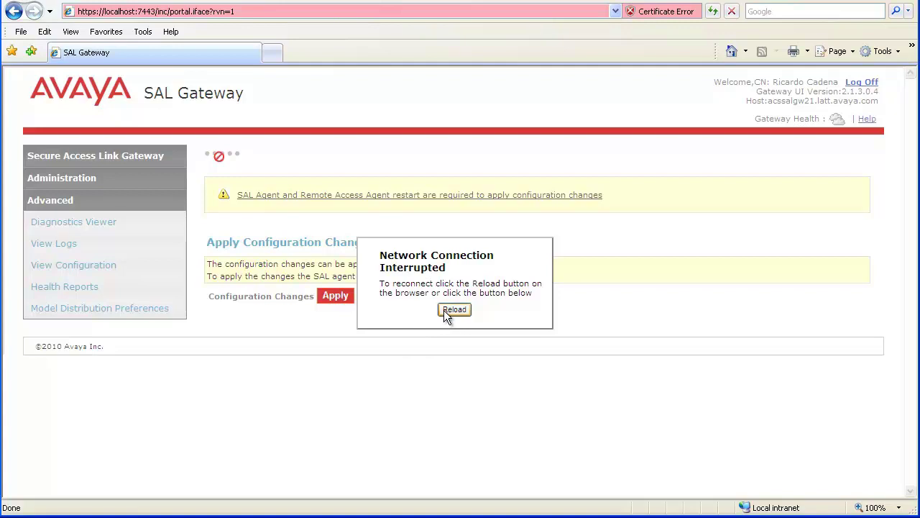
Reload after the restart and view Managed Elements listing ASBCE01EMS and ASBCE01SBC.
click(444, 312)
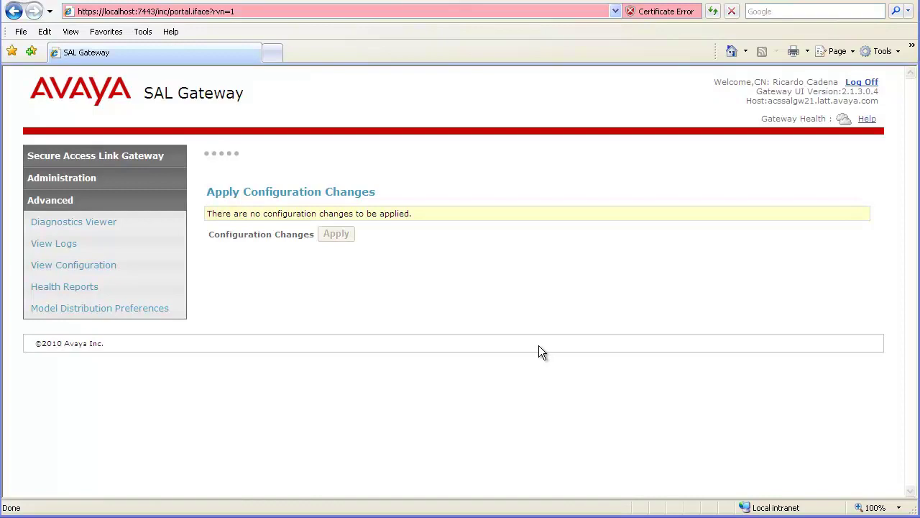
click(136, 158)
click(105, 180)
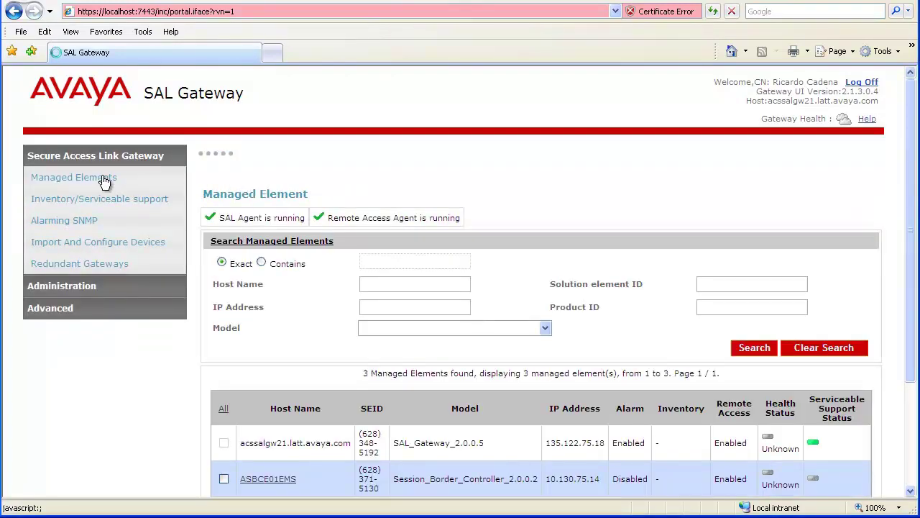
scroll(104, 183, down, 2)
scroll(104, 182, down, 3)
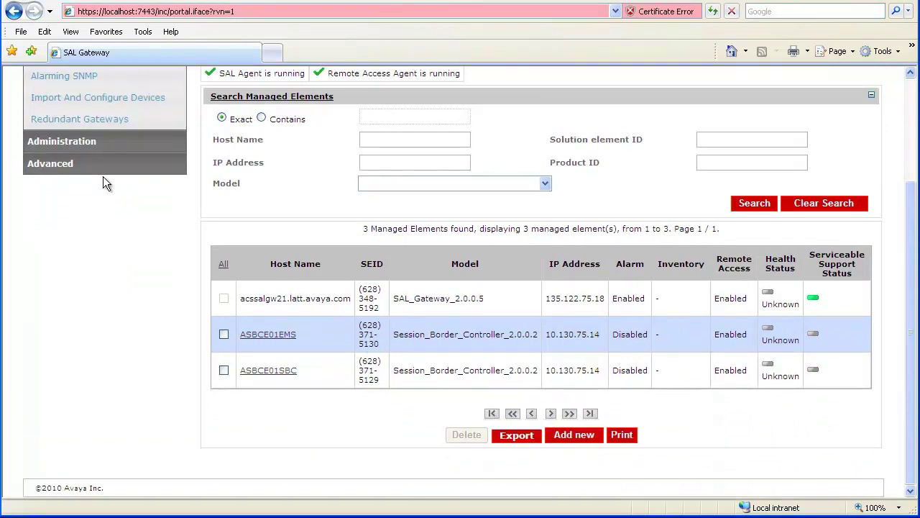